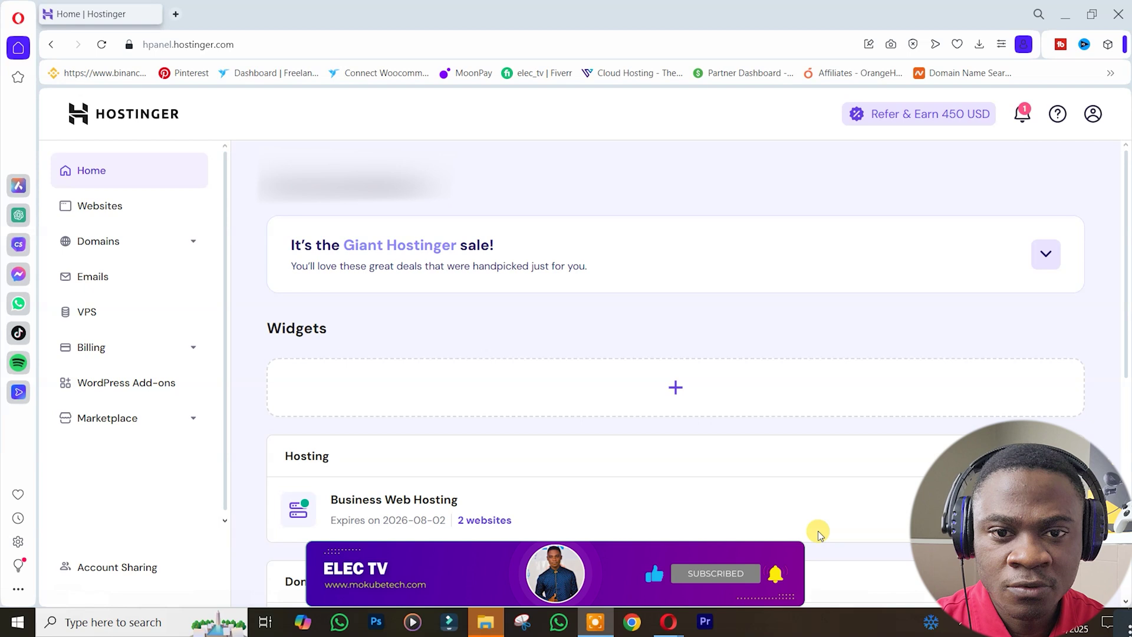
- Open the live onoyri.com site from the hosting account's list of websites
{"action": "left_click", "coordinate": [97, 206]}
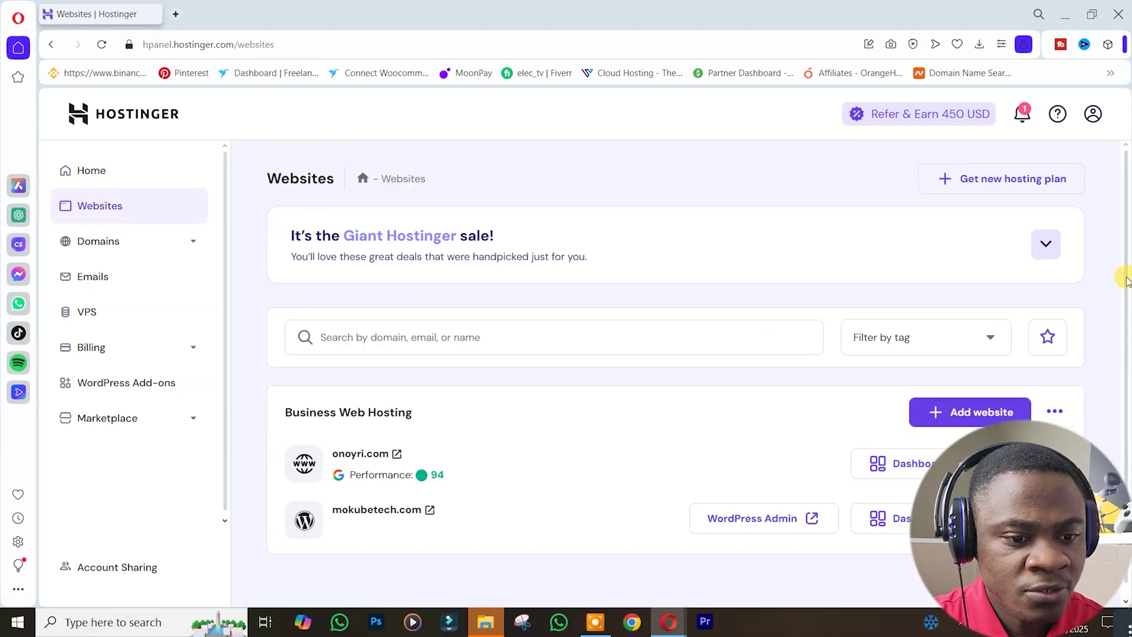
{"action": "left_click_drag", "start_coordinate": [1125, 280], "coordinate": [1126, 293]}
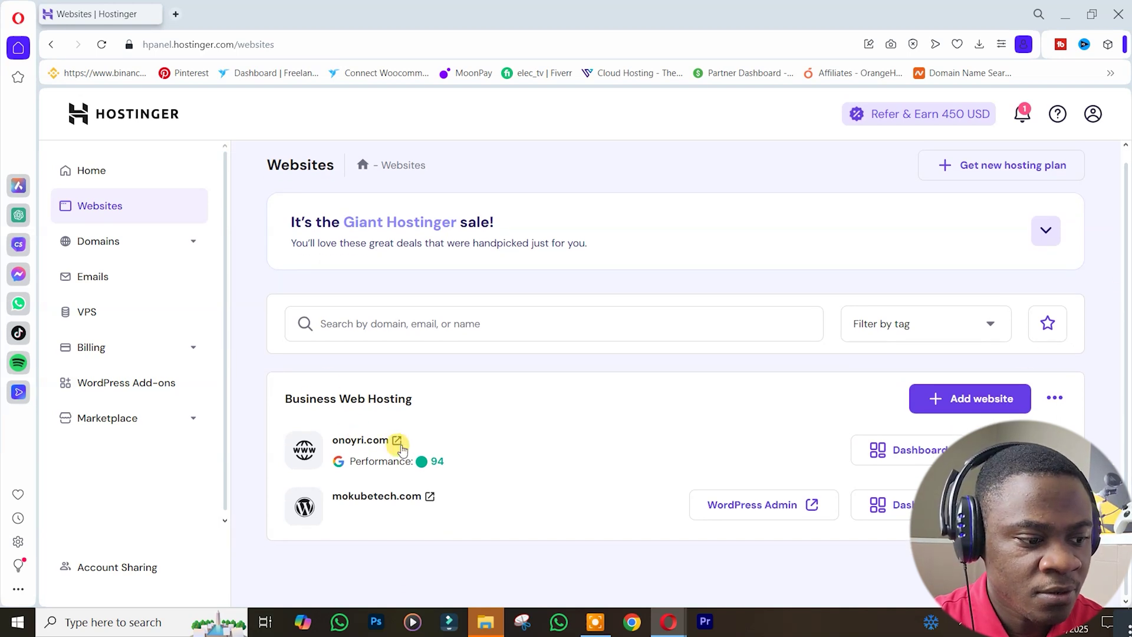
{"action": "left_click", "coordinate": [397, 442]}
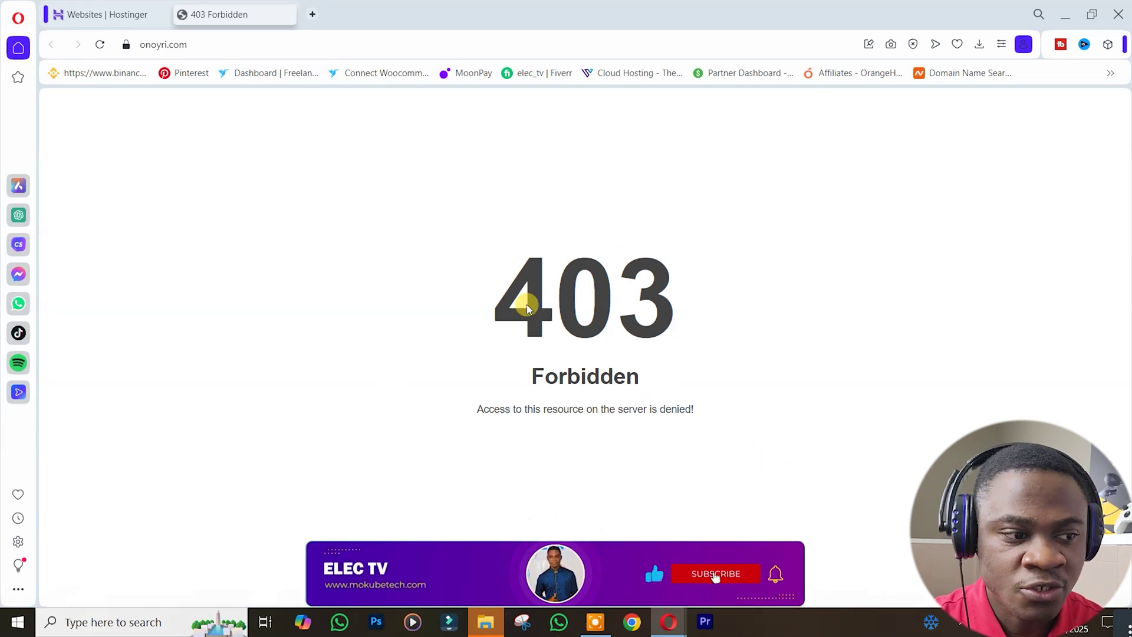
- Open the public_html folder in the file manager of the onoyri.com website
{"action": "left_click", "coordinate": [100, 17]}
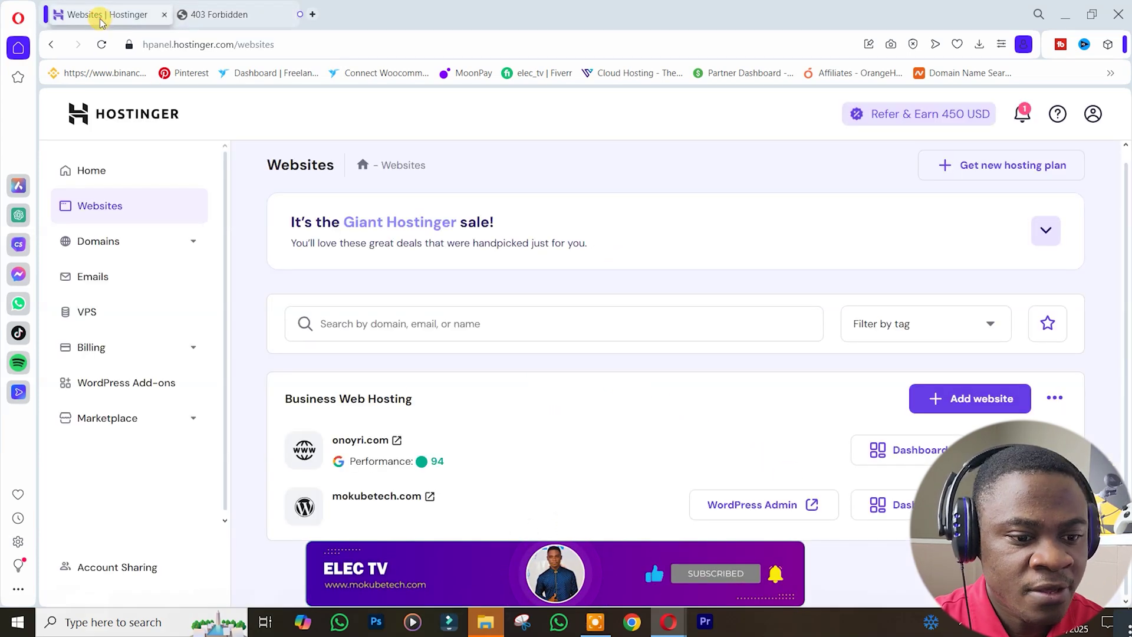
{"action": "left_click", "coordinate": [914, 451]}
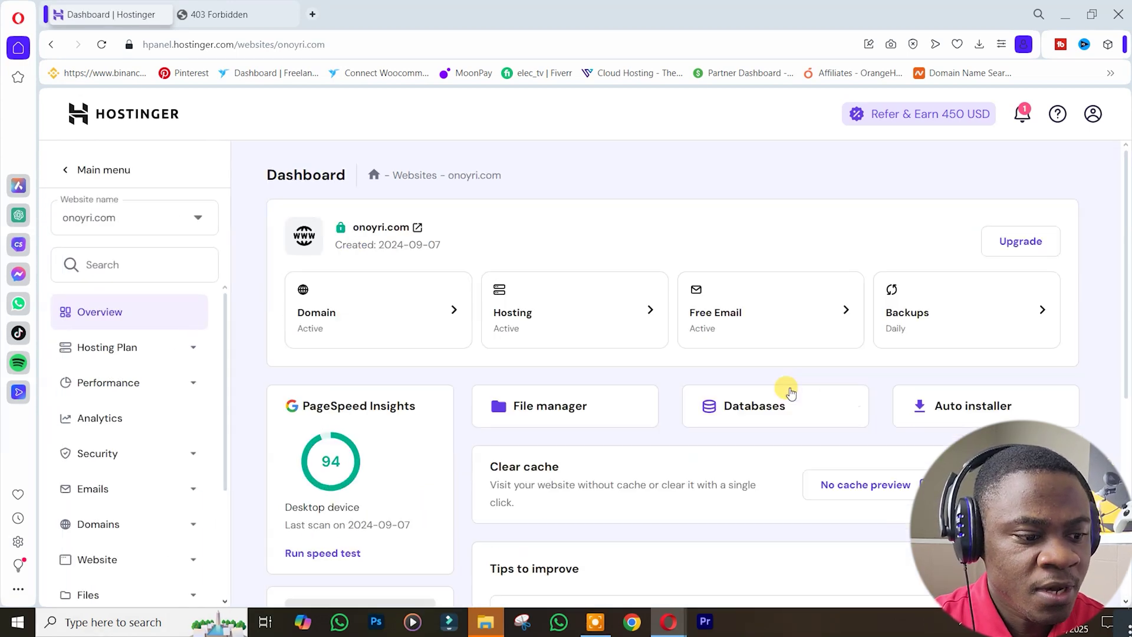
{"action": "left_click_drag", "start_coordinate": [1127, 262], "coordinate": [1127, 299]}
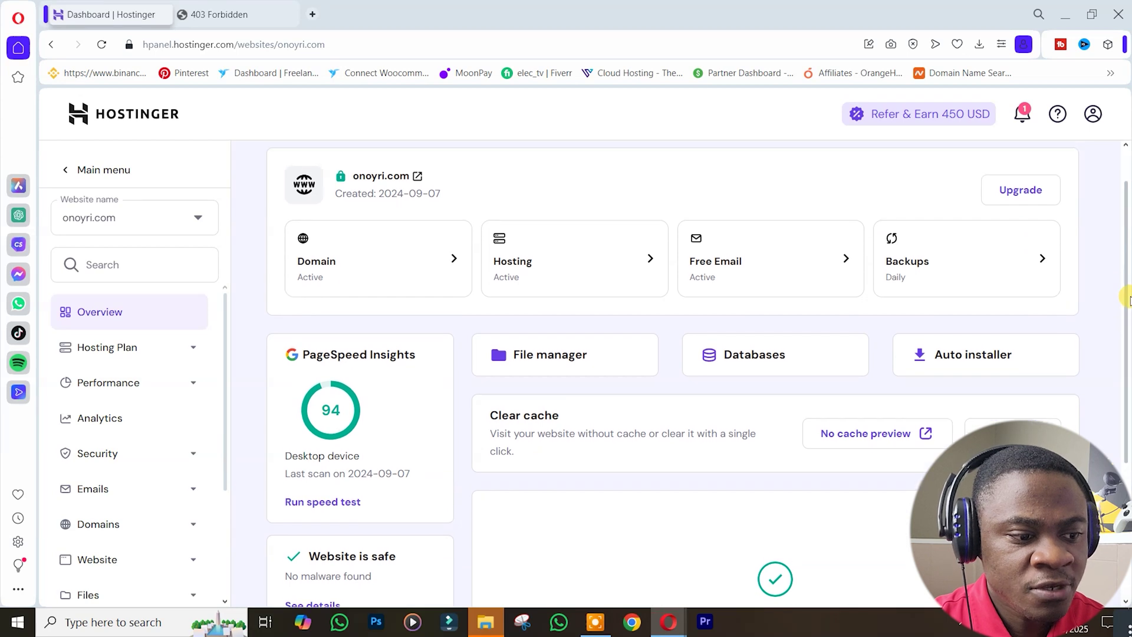
{"action": "left_click", "coordinate": [535, 361]}
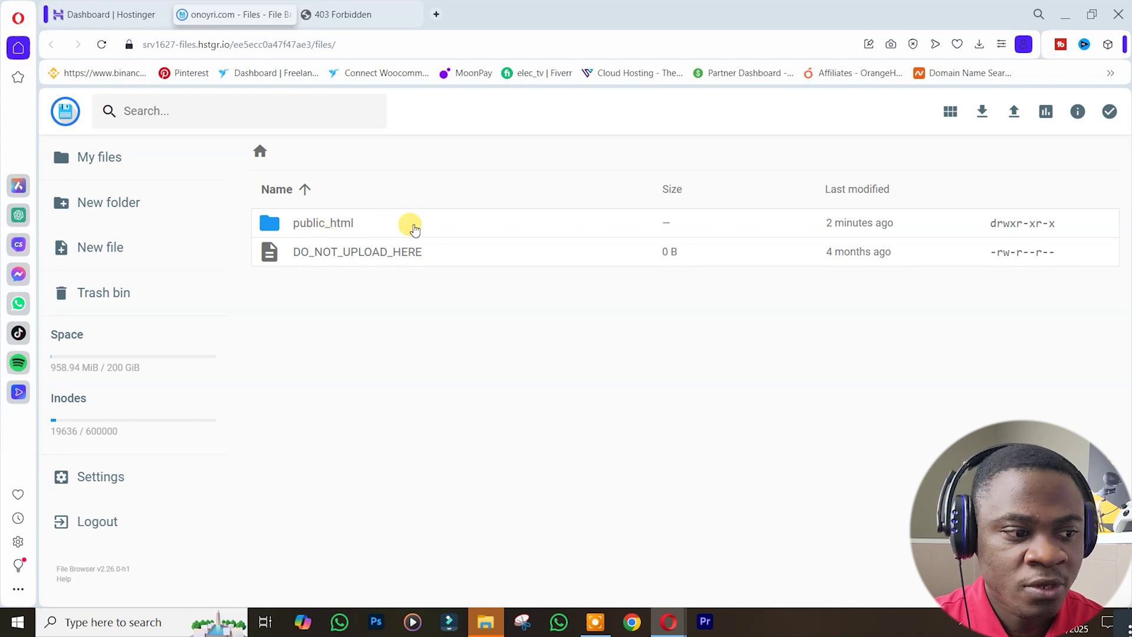
{"action": "double_click", "coordinate": [382, 229]}
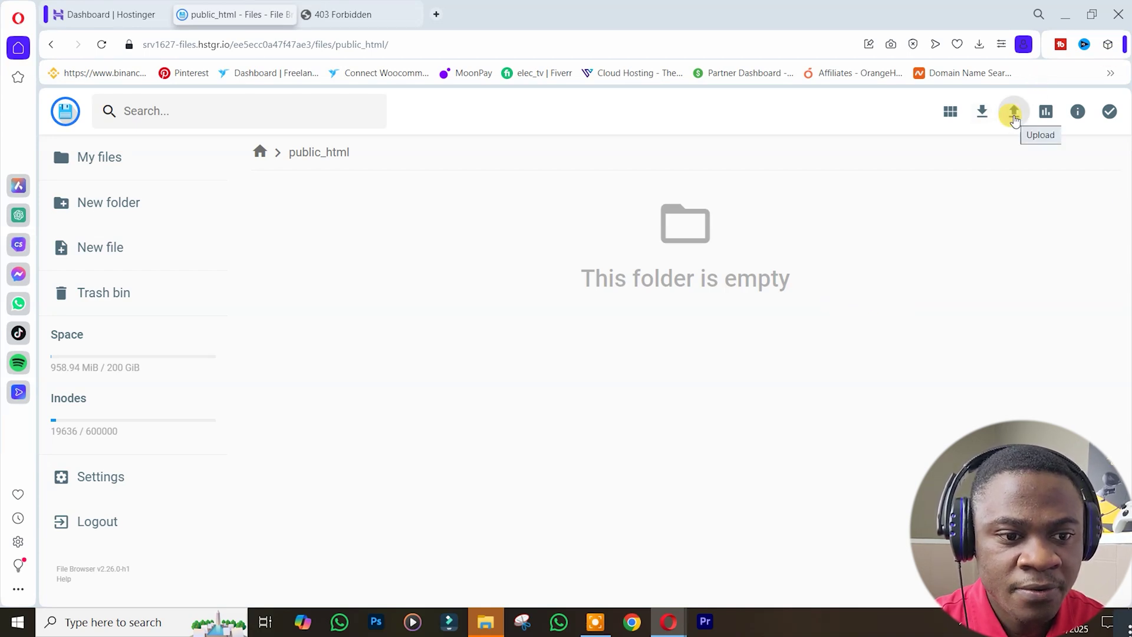
- Upload the archive file _public_html.zip from the computer into the public_html folder
{"action": "left_click", "coordinate": [1014, 118]}
{"action": "left_click", "coordinate": [533, 394]}
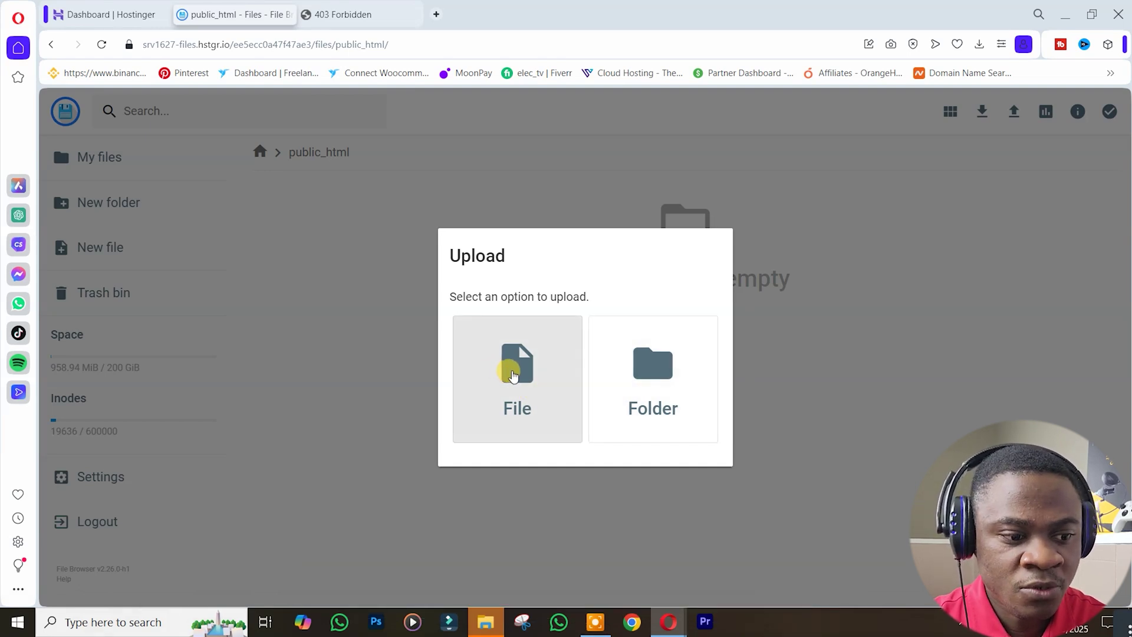
{"action": "left_click", "coordinate": [518, 399]}
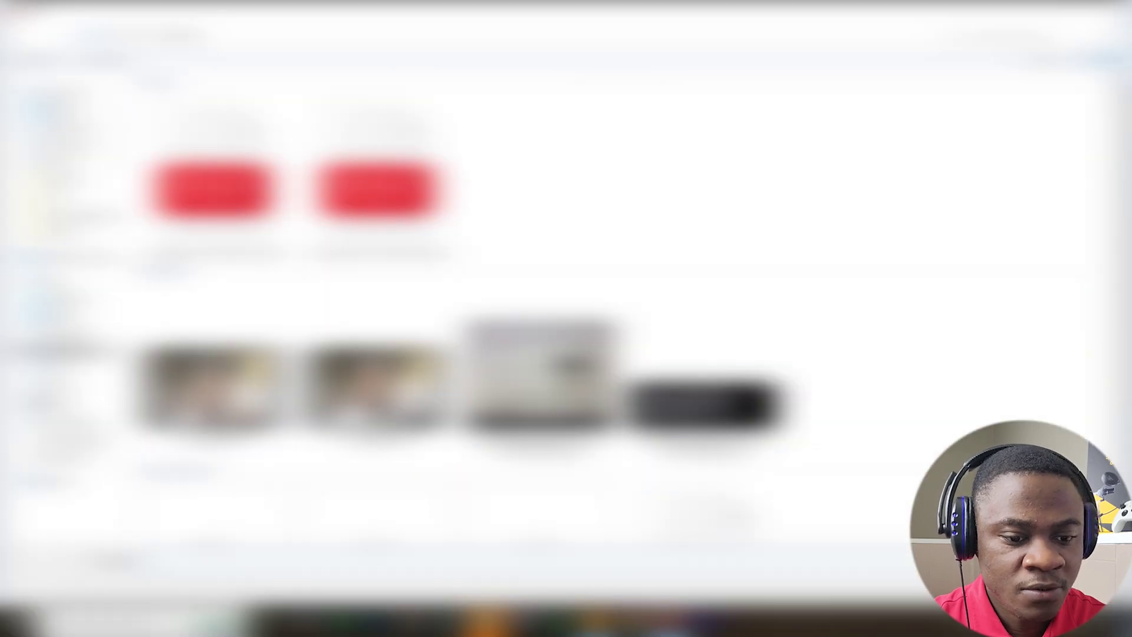
{"action": "scroll", "coordinate": [462, 308], "scroll_direction": "down", "scroll_amount": 2}
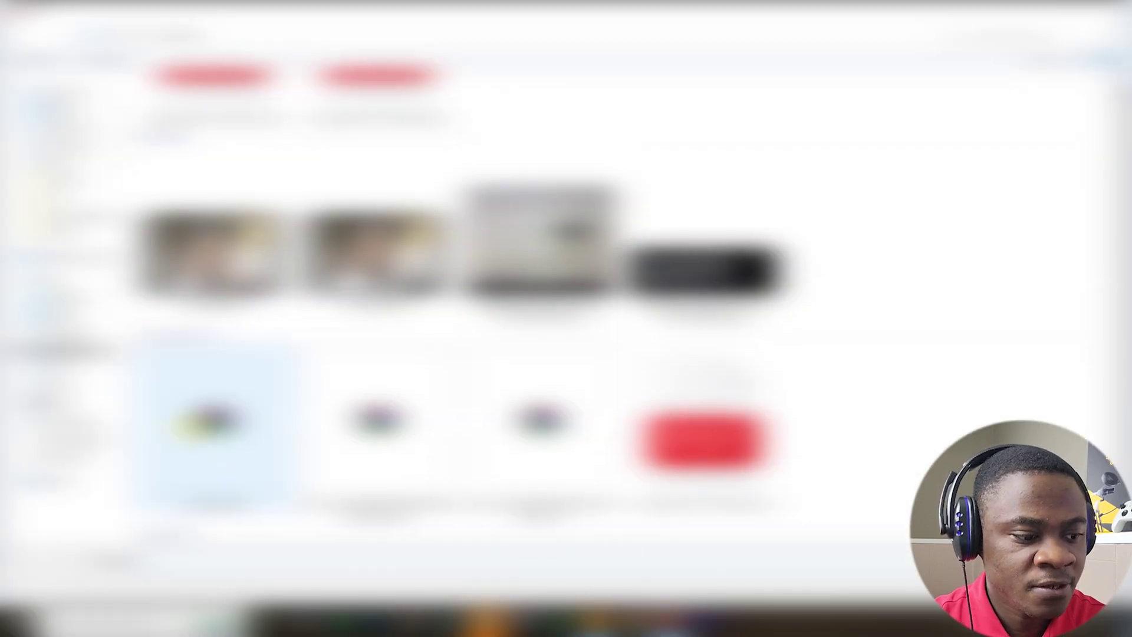
{"action": "left_click", "coordinate": [208, 421]}
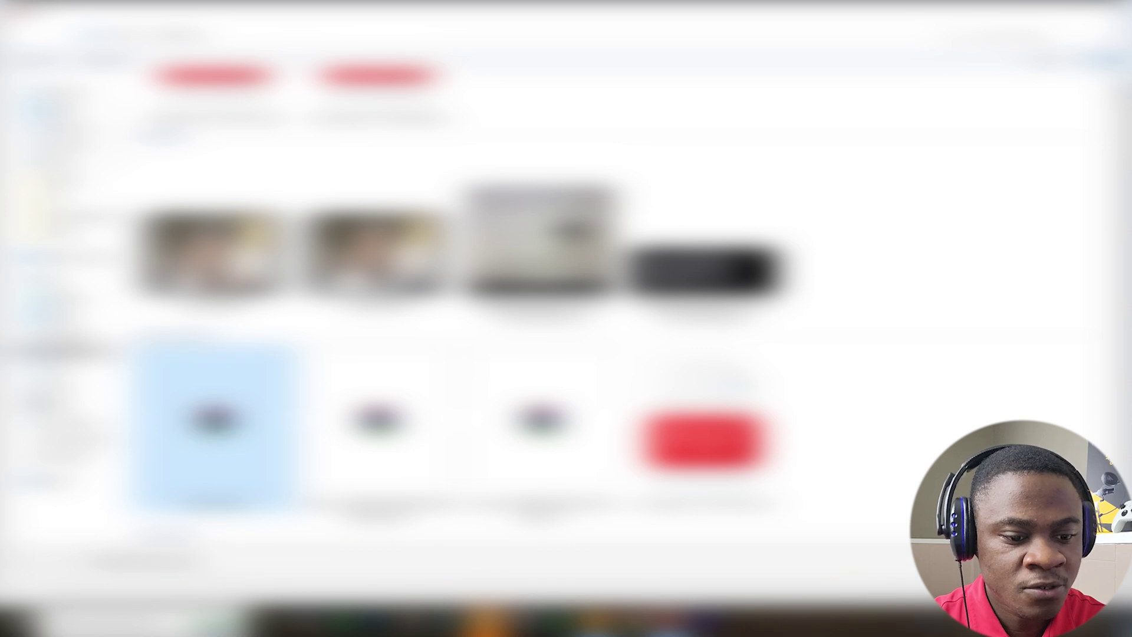
{"action": "left_click", "coordinate": [989, 585]}
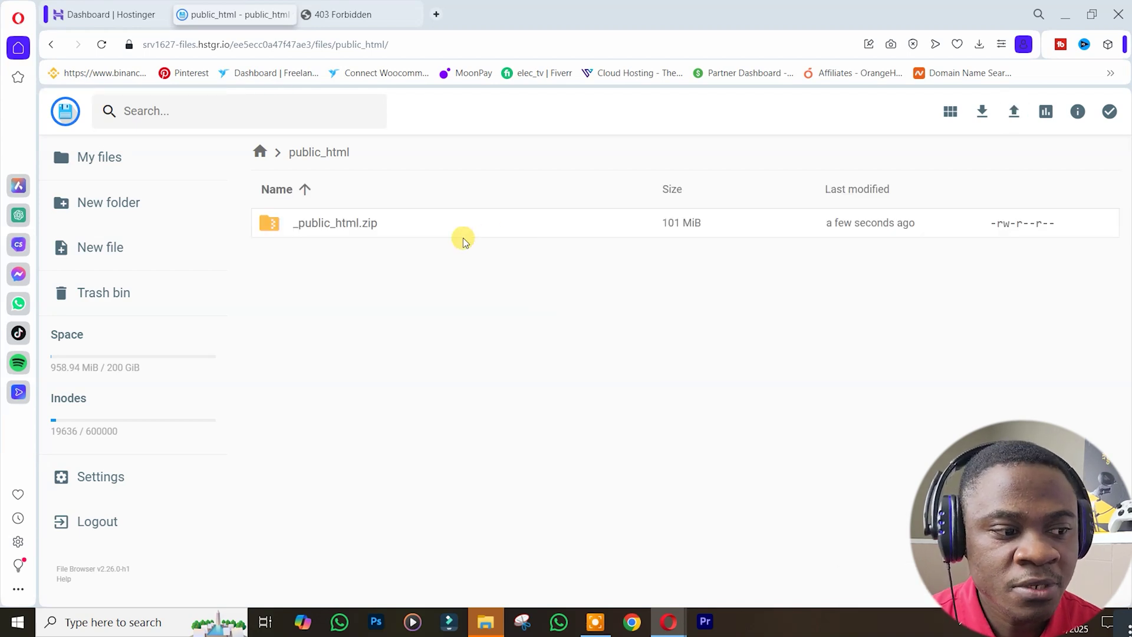
- Extract _public_html.zip into a folder named ONOY inside public_html
{"action": "left_click", "coordinate": [434, 231]}
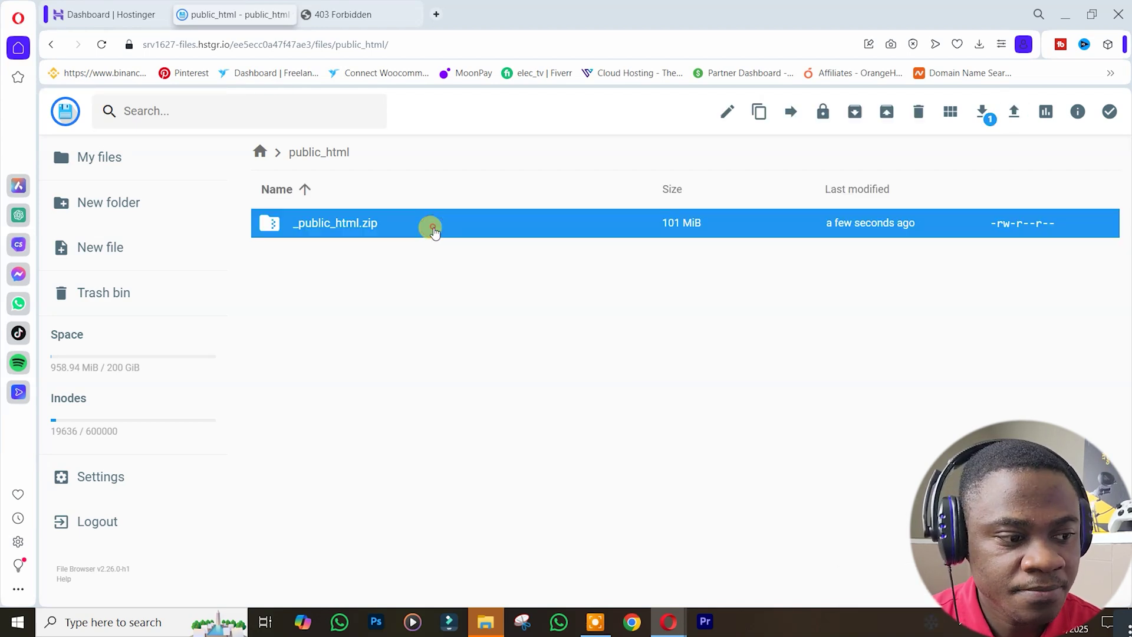
{"action": "right_click", "coordinate": [434, 230]}
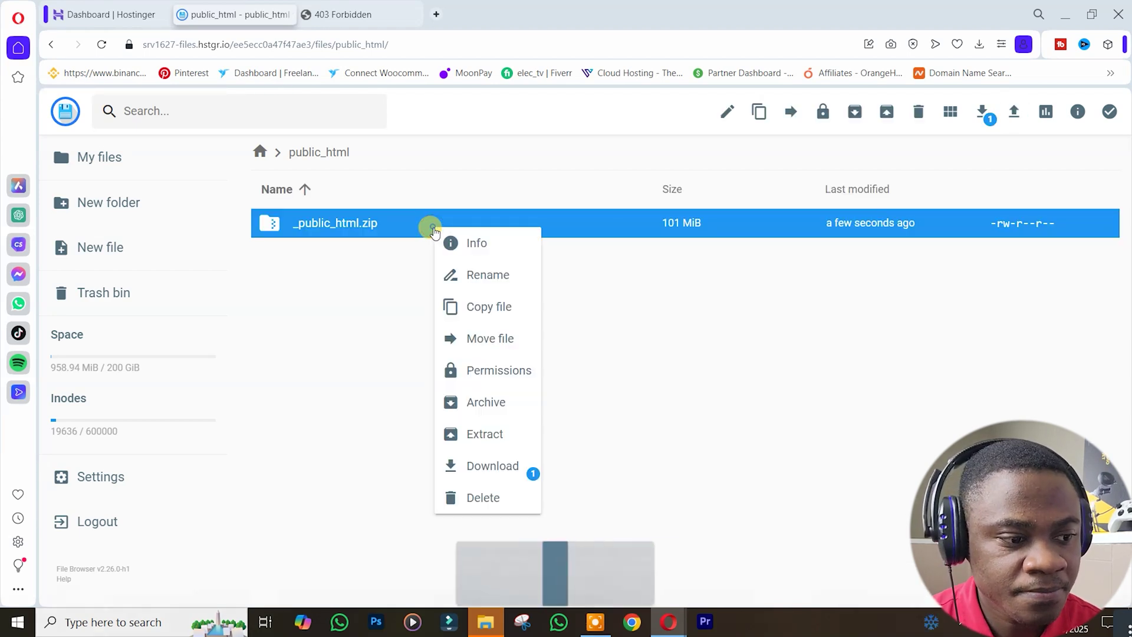
{"action": "left_click", "coordinate": [470, 435]}
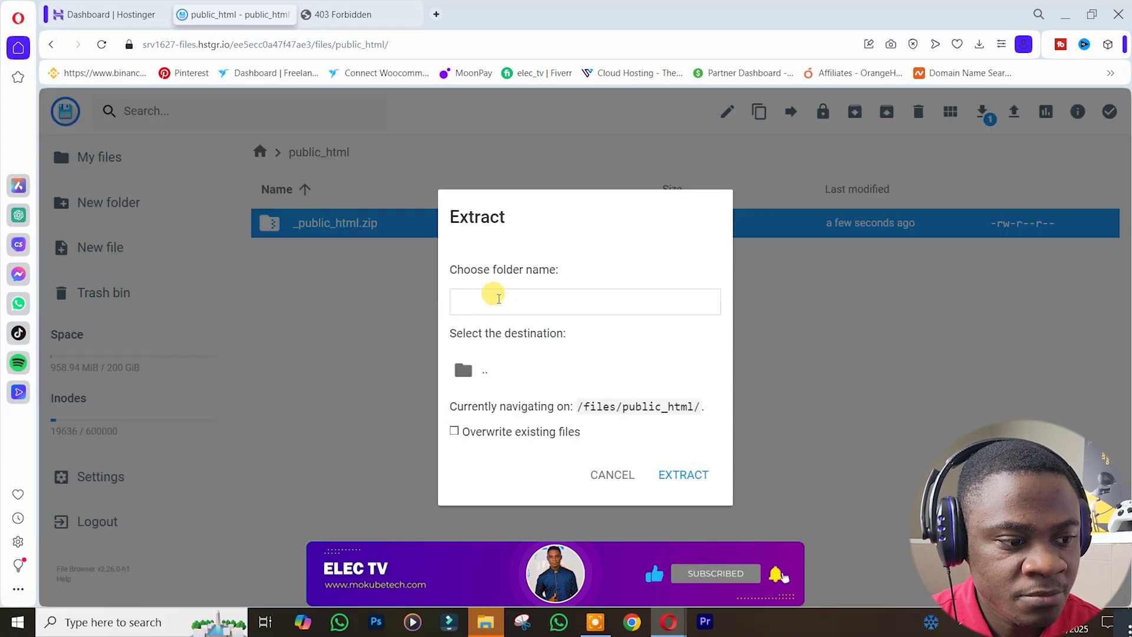
{"action": "left_click", "coordinate": [494, 301]}
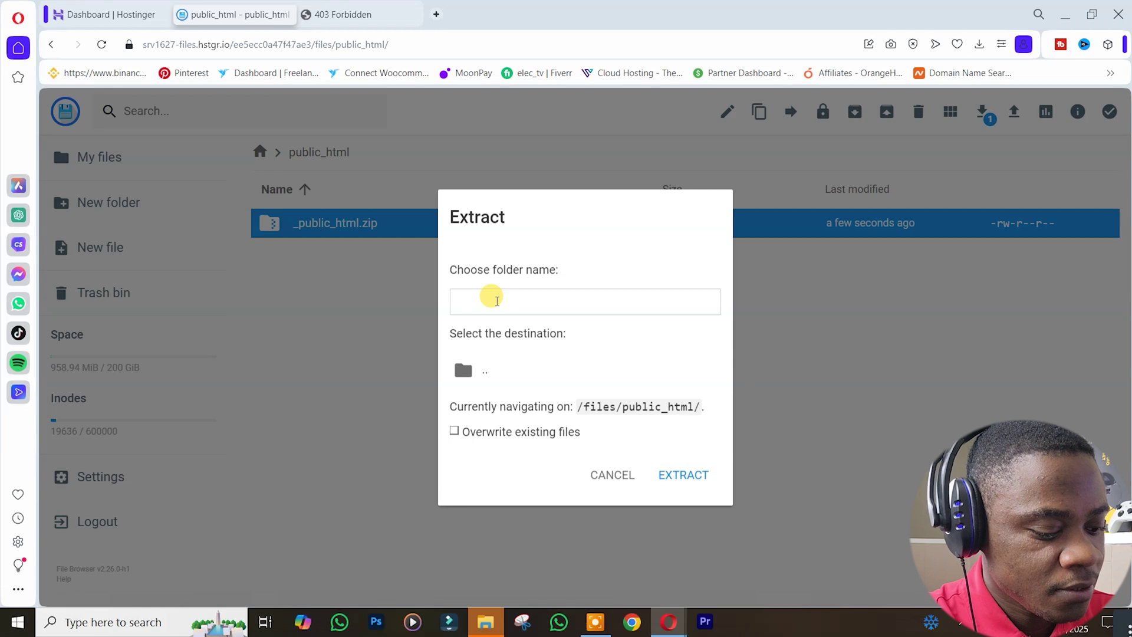
{"action": "type", "text": "ONOY"}
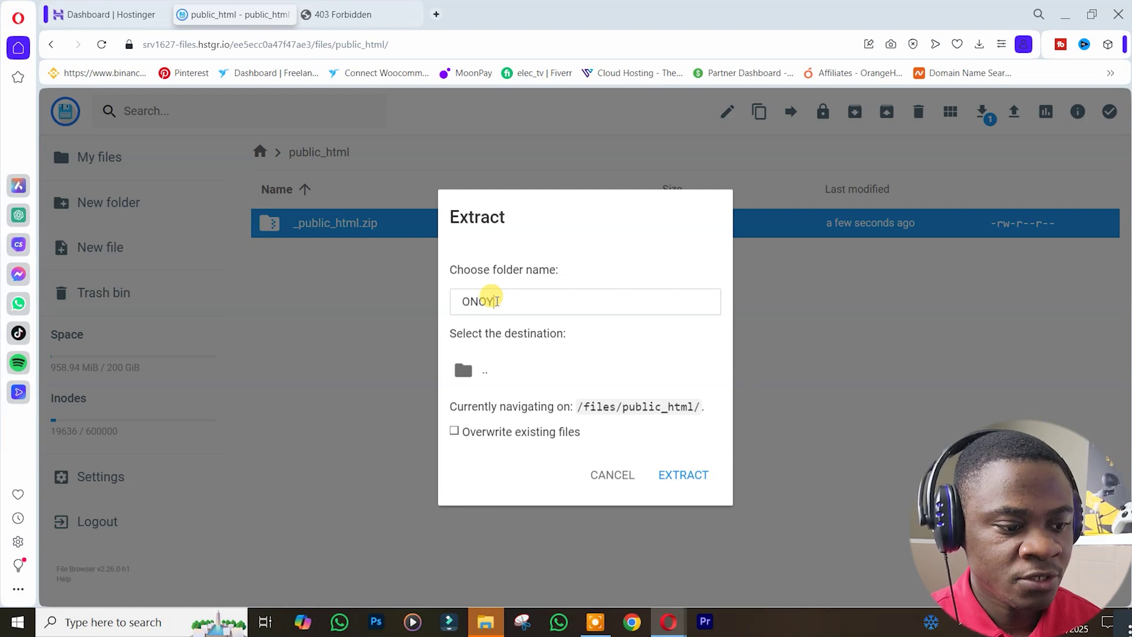
{"action": "left_click", "coordinate": [682, 469]}
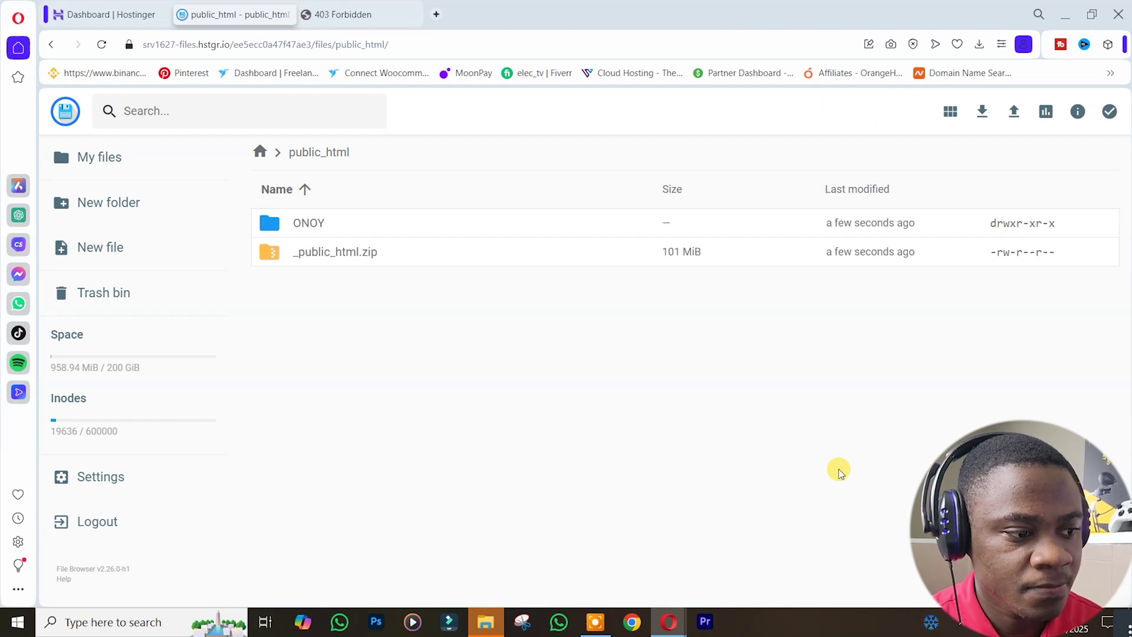
- Move all files and folders from the ONOY folder up into its parent folder public_html
{"action": "double_click", "coordinate": [341, 224]}
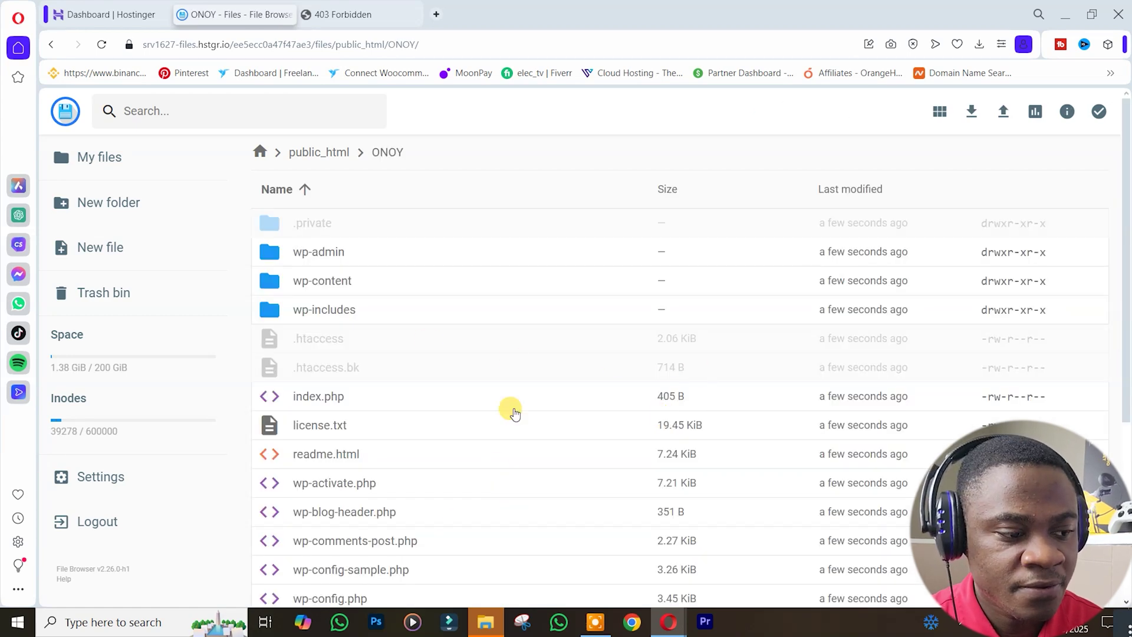
{"action": "left_click", "coordinate": [312, 152]}
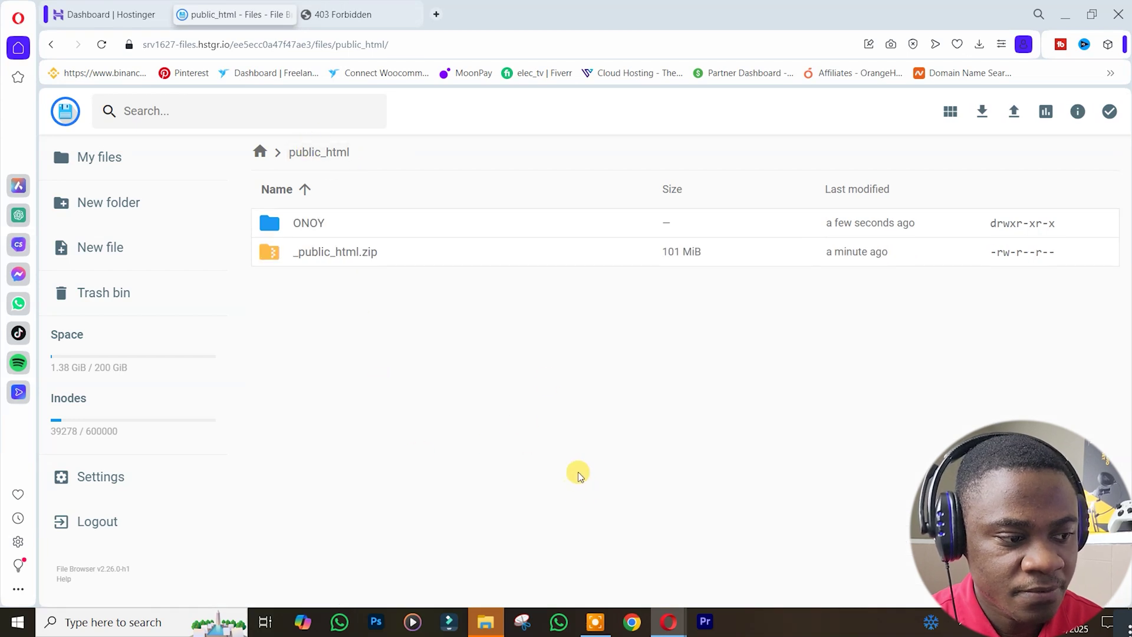
{"action": "double_click", "coordinate": [366, 228]}
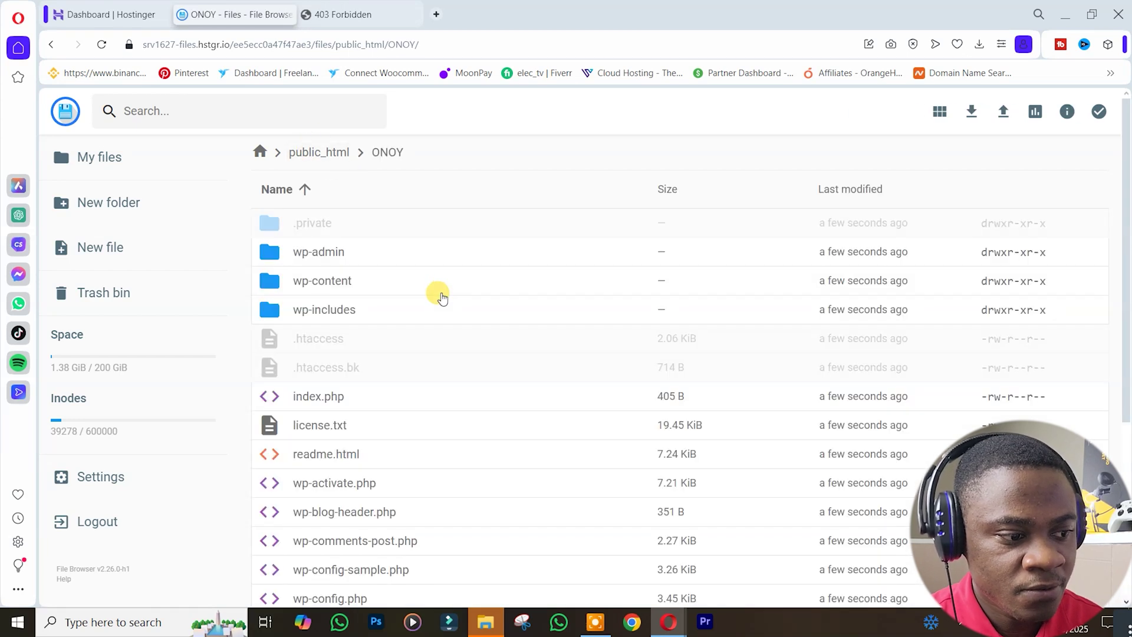
{"action": "left_click", "coordinate": [441, 298]}
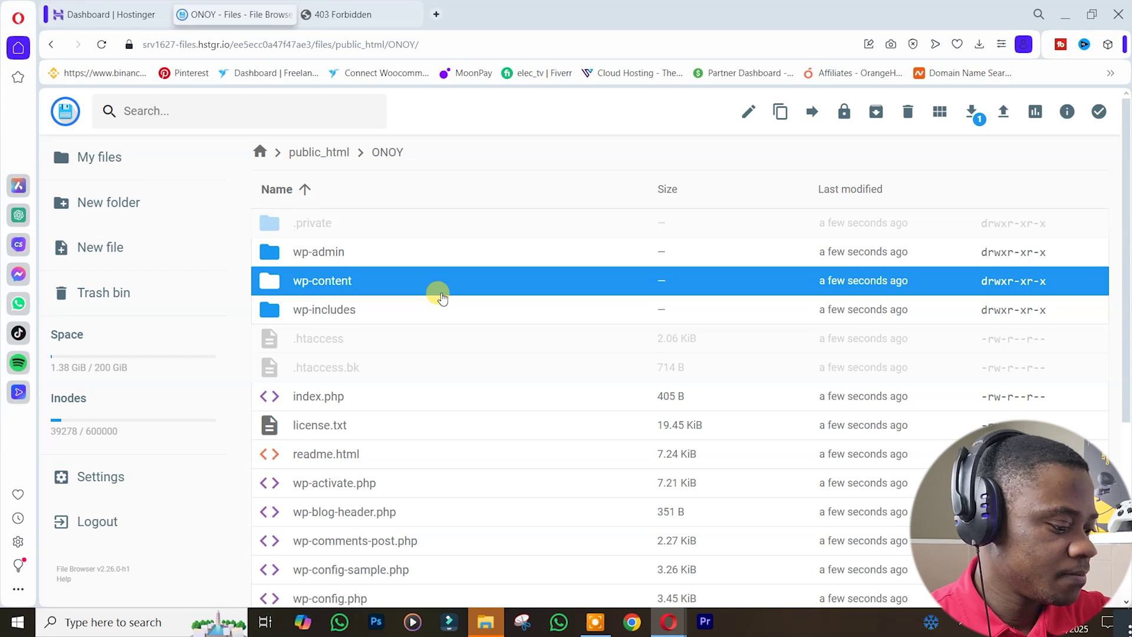
{"action": "key", "text": "ctrl+a"}
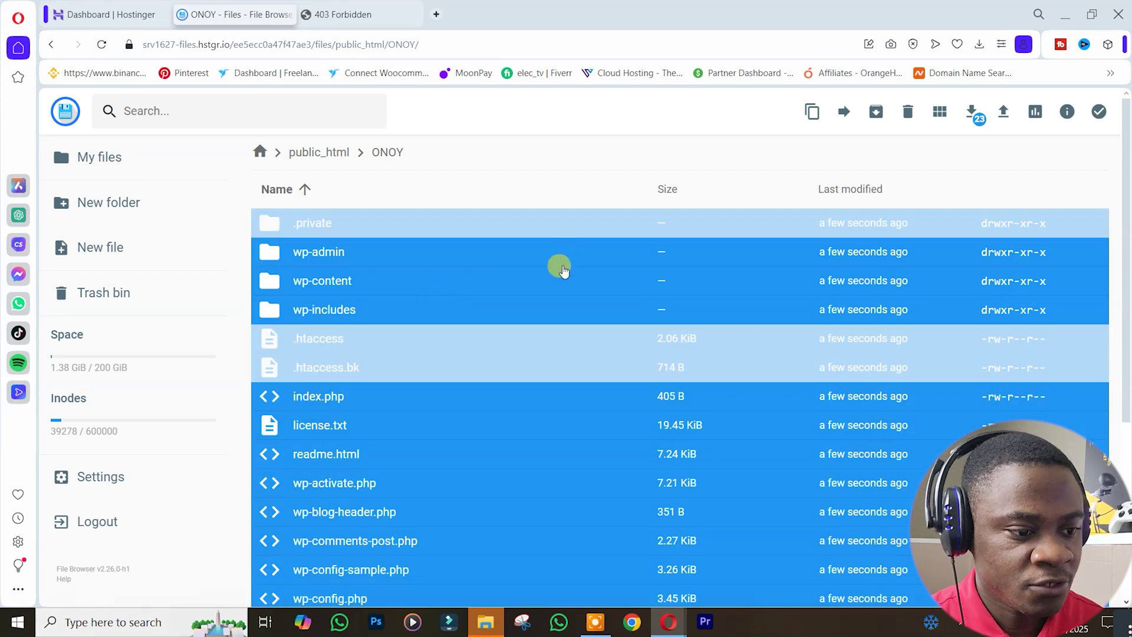
{"action": "right_click", "coordinate": [563, 269]}
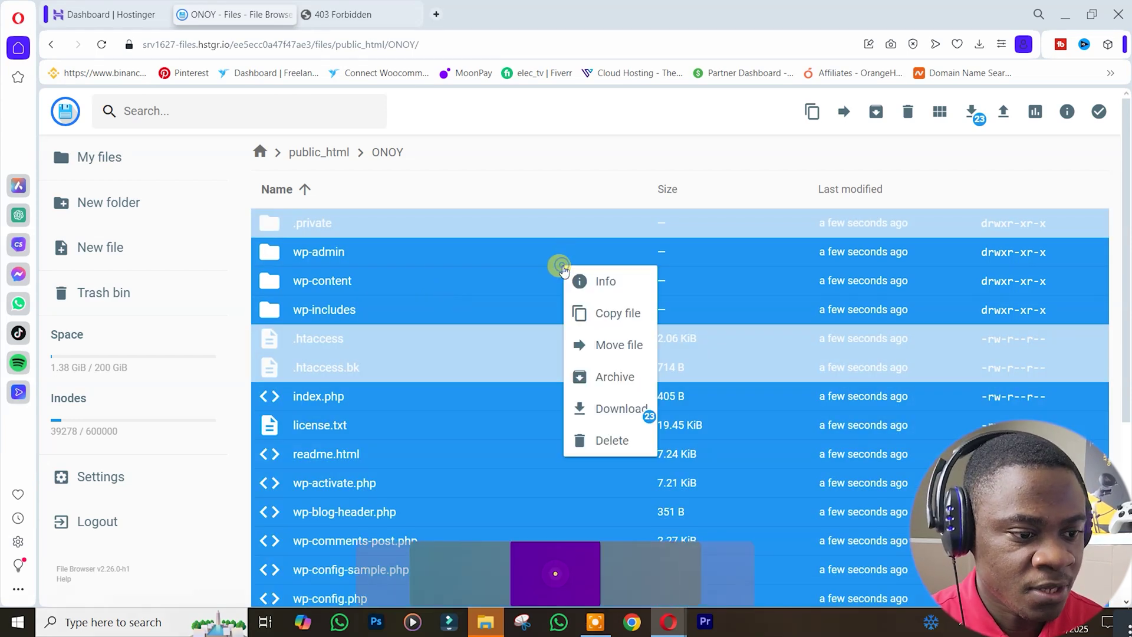
{"action": "left_click", "coordinate": [616, 348]}
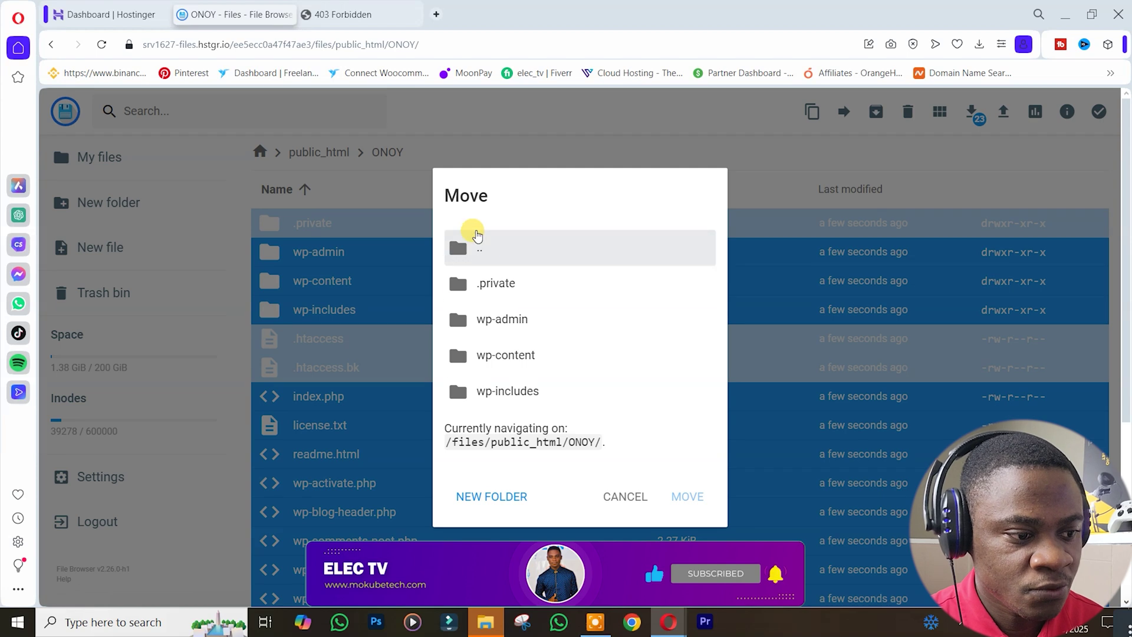
{"action": "left_click", "coordinate": [489, 254]}
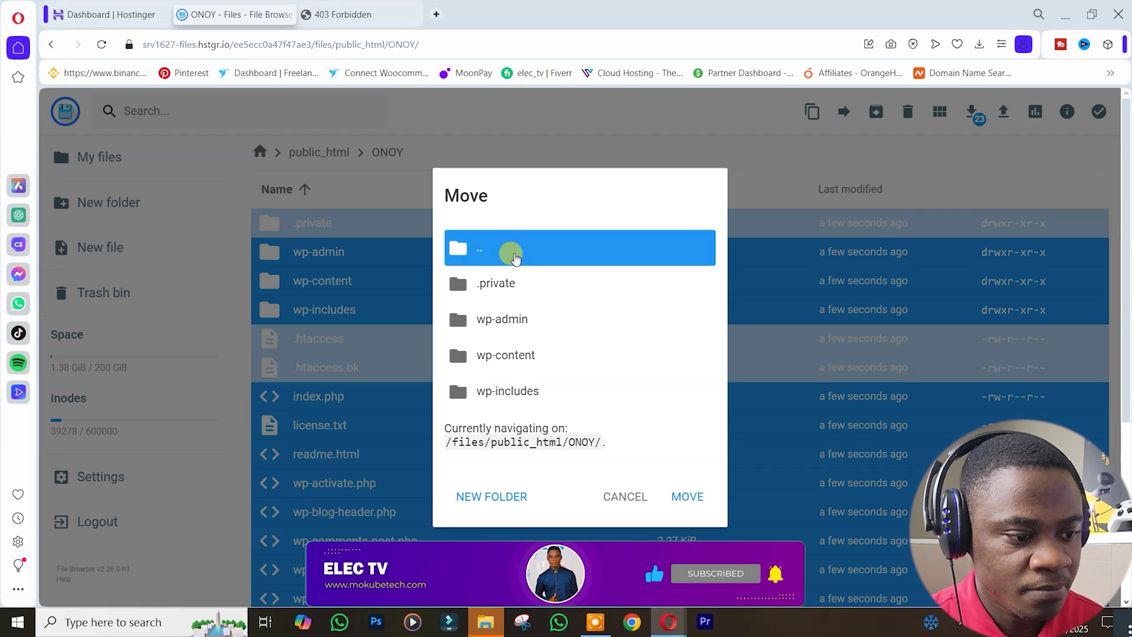
{"action": "left_click", "coordinate": [691, 497]}
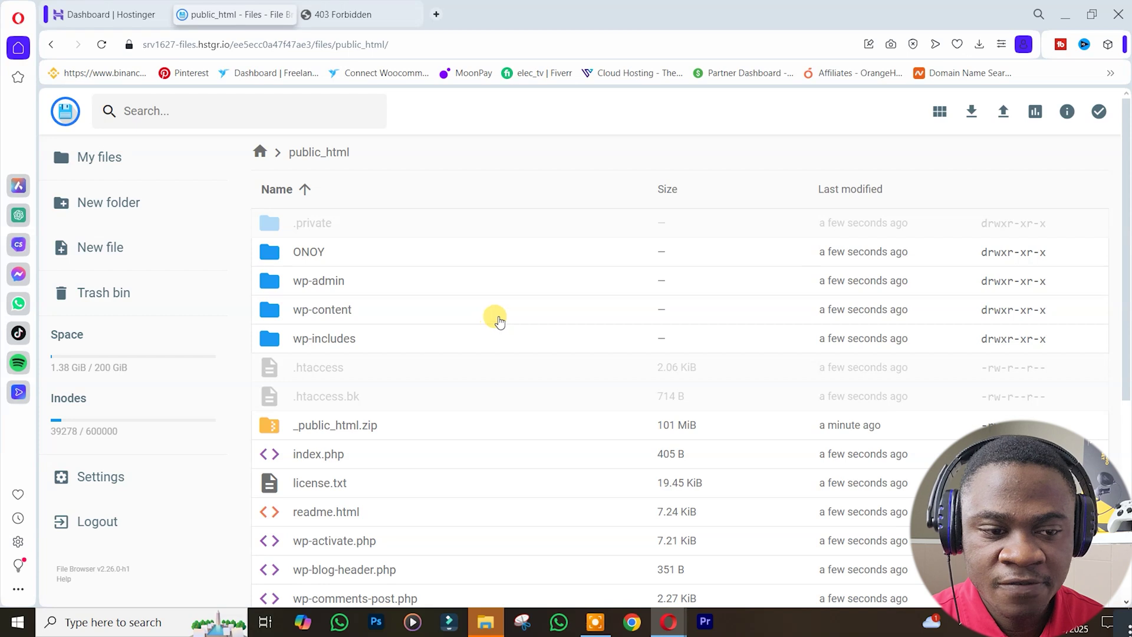
- Delete the emptied ONOY folder from public_html
{"action": "scroll", "coordinate": [443, 461], "scroll_direction": "down", "scroll_amount": 5}
{"action": "scroll", "coordinate": [441, 463], "scroll_direction": "up", "scroll_amount": 5}
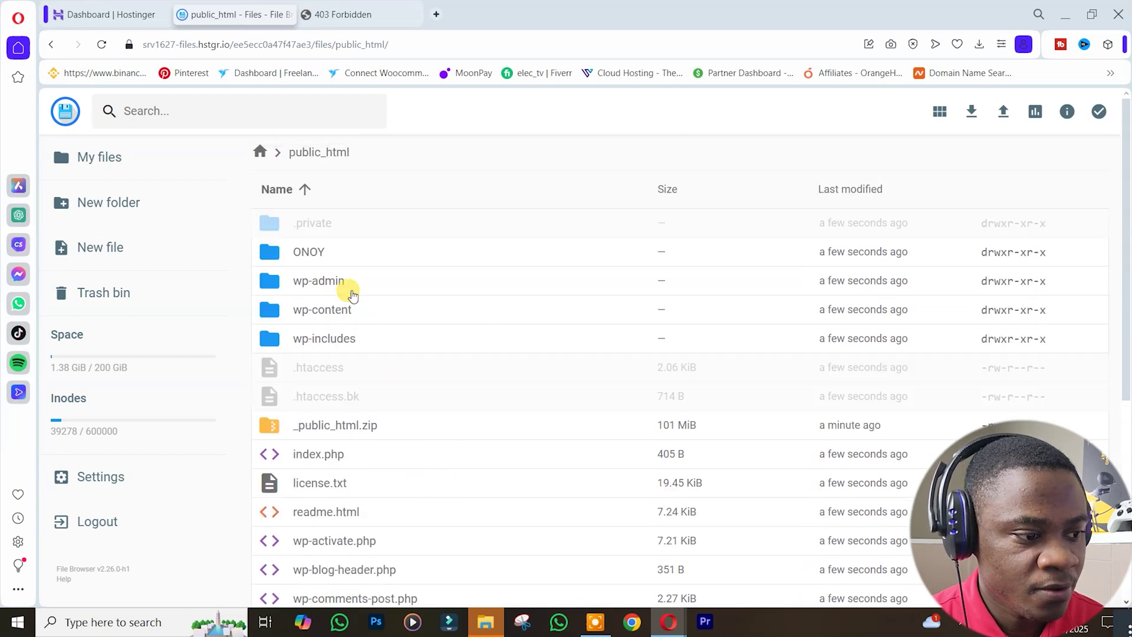
{"action": "left_click", "coordinate": [352, 259]}
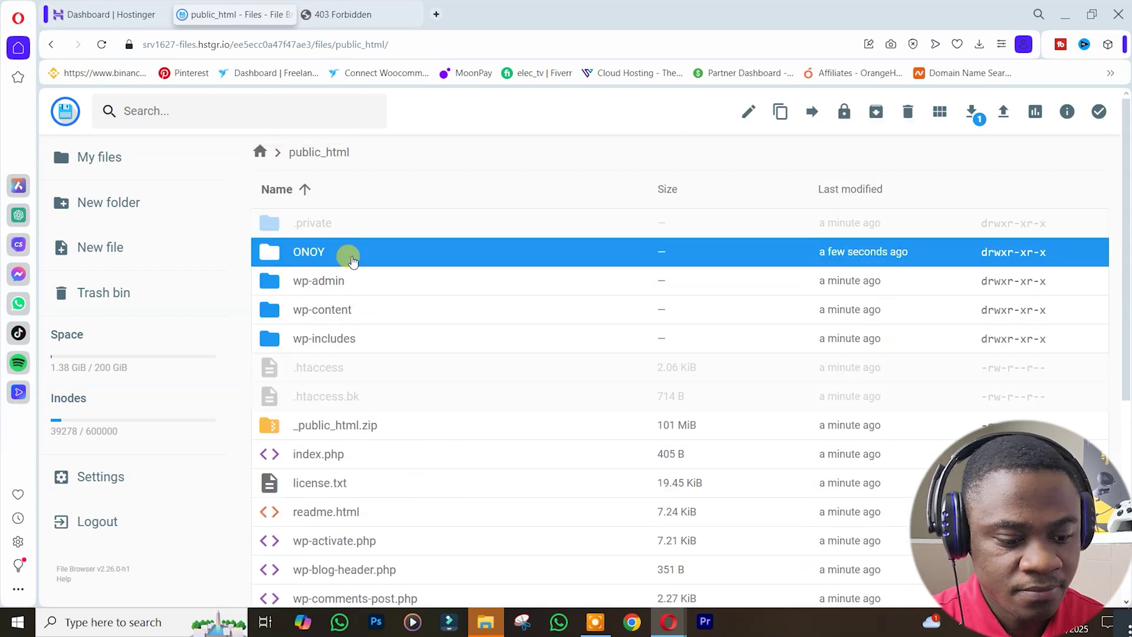
{"action": "key", "text": "Delete"}
{"action": "left_click", "coordinate": [682, 379]}
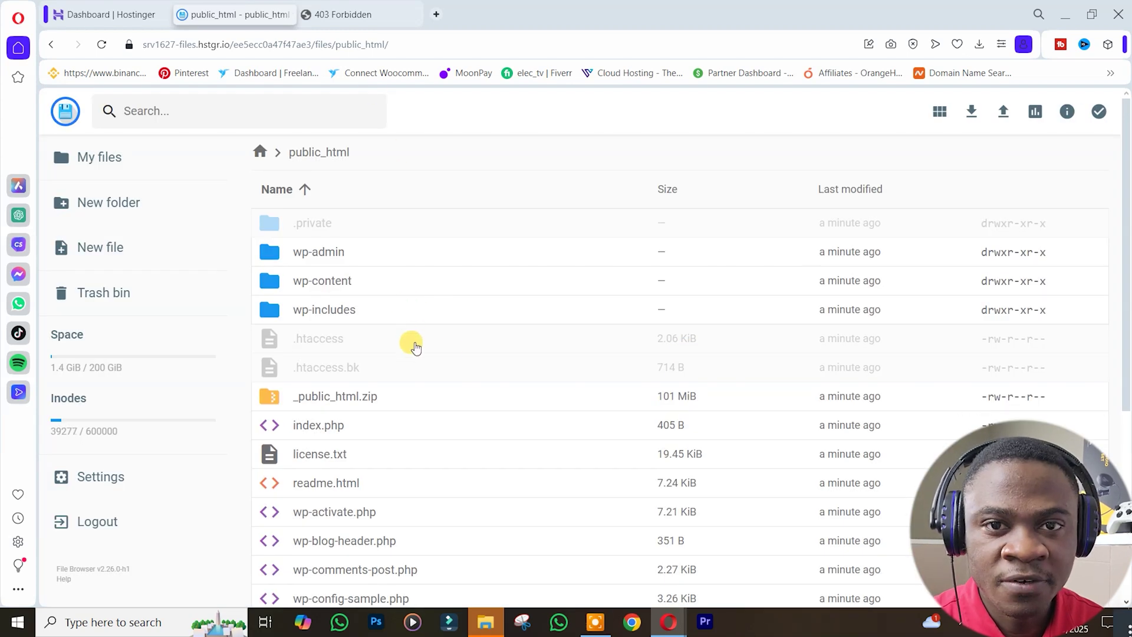
- Reload the live onoyri.com site and dismiss its sign-up offer popup to check the homepage
{"action": "left_click", "coordinate": [348, 15]}
{"action": "left_click", "coordinate": [102, 45]}
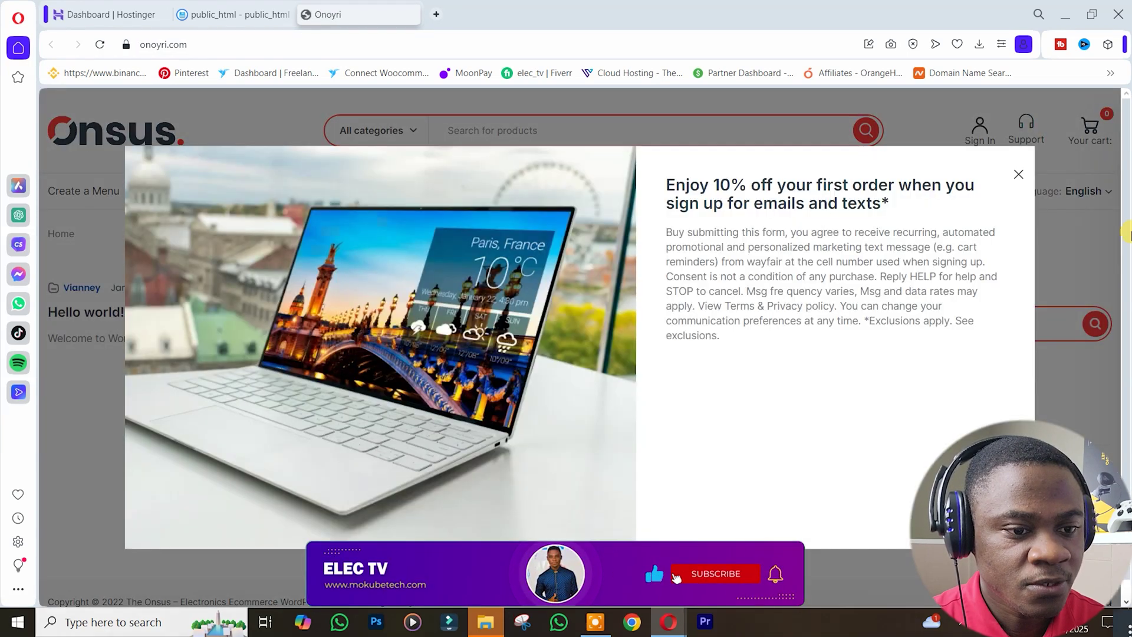
{"action": "left_click", "coordinate": [1016, 175]}
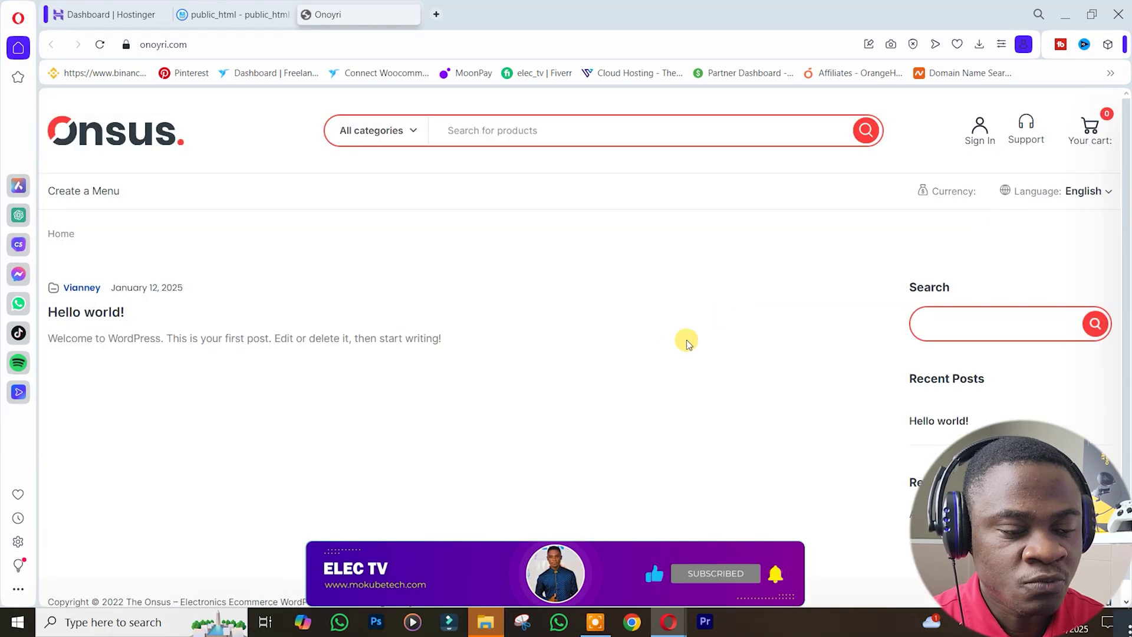